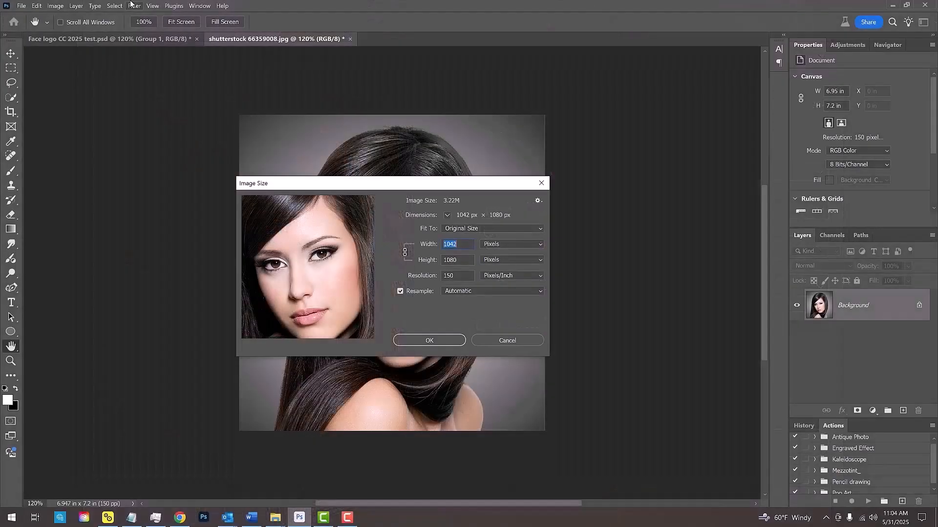
# Close the image size settings, select the woman with Select Subject, and mask out the portrait's background
pyautogui.press('Escape')
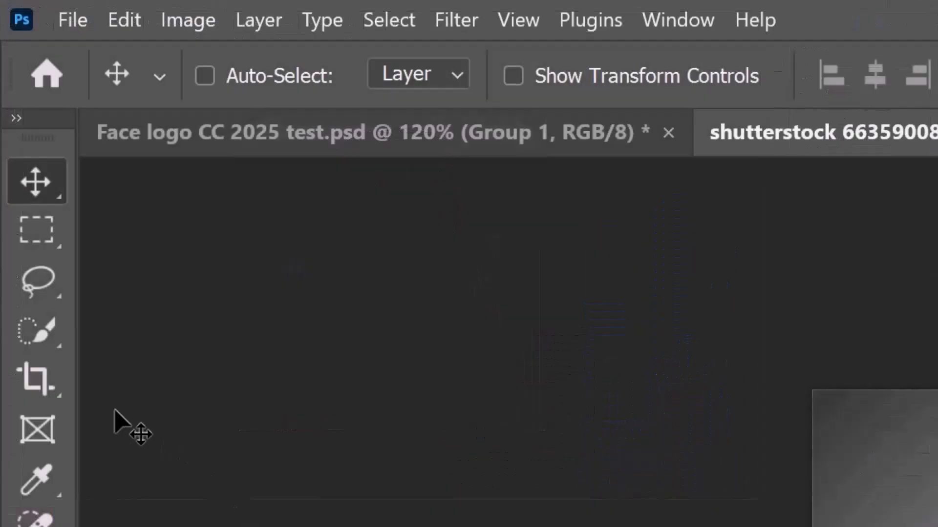
pyautogui.click(13, 99)
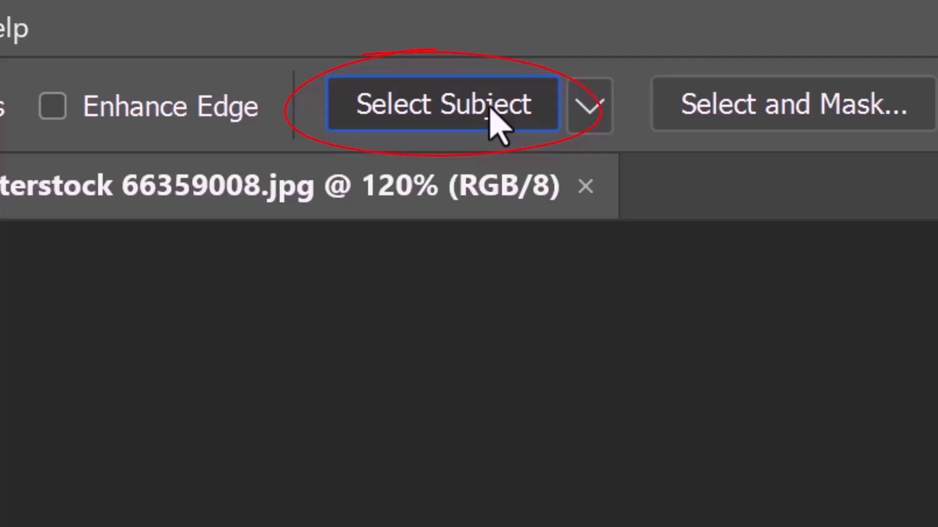
pyautogui.click(490, 109)
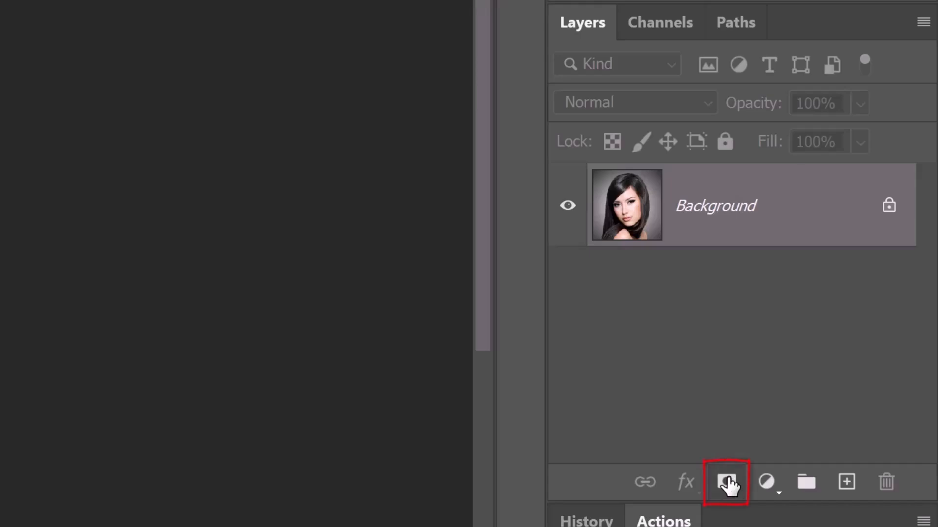
pyautogui.click(727, 483)
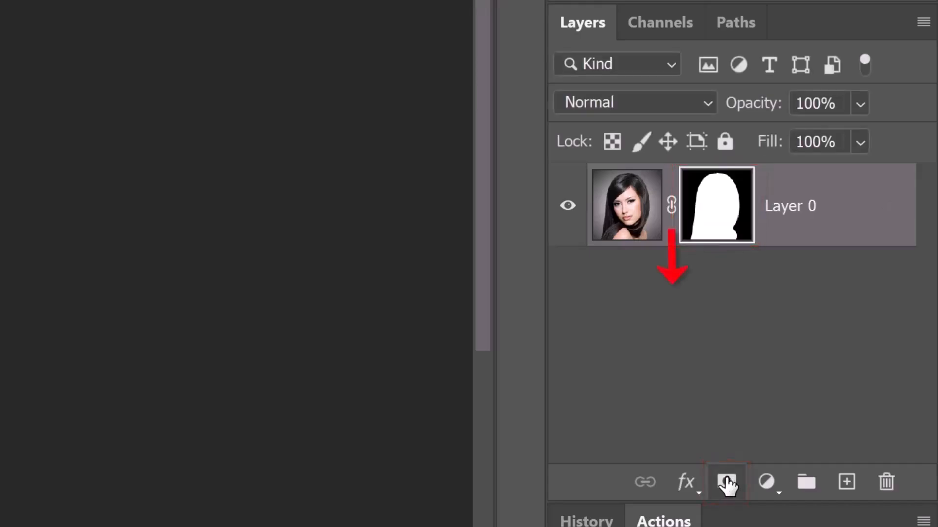
# Add a white-filled layer below the masked portrait and convert both layers into one Smart Object
pyautogui.keyDown('ctrl'); pyautogui.click(847, 483); pyautogui.keyUp('ctrl')
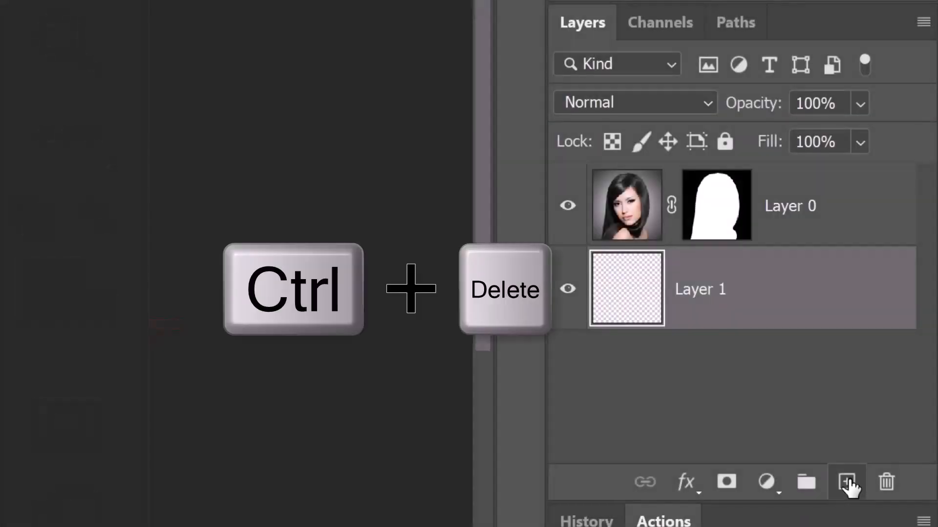
pyautogui.hotkey('ctrl', 'Delete')
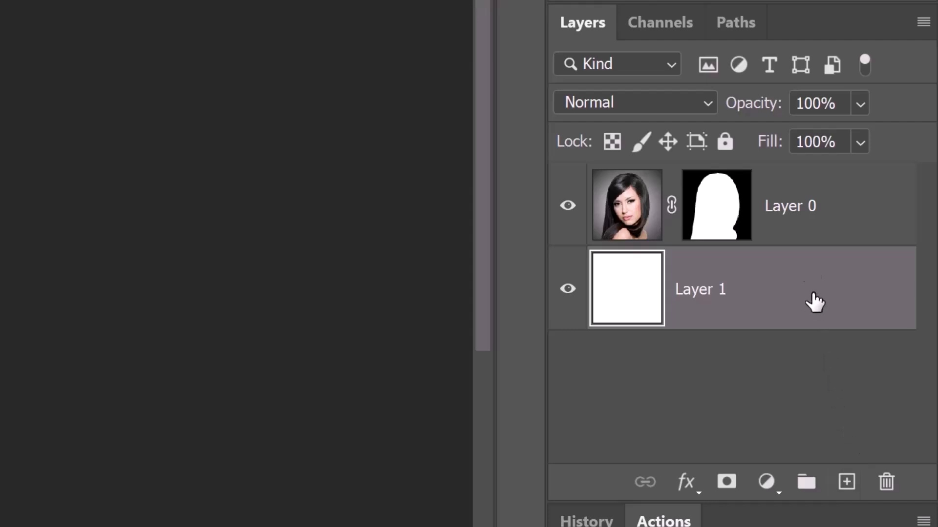
pyautogui.keyDown('shift'); pyautogui.click(797, 223); pyautogui.keyUp('shift')
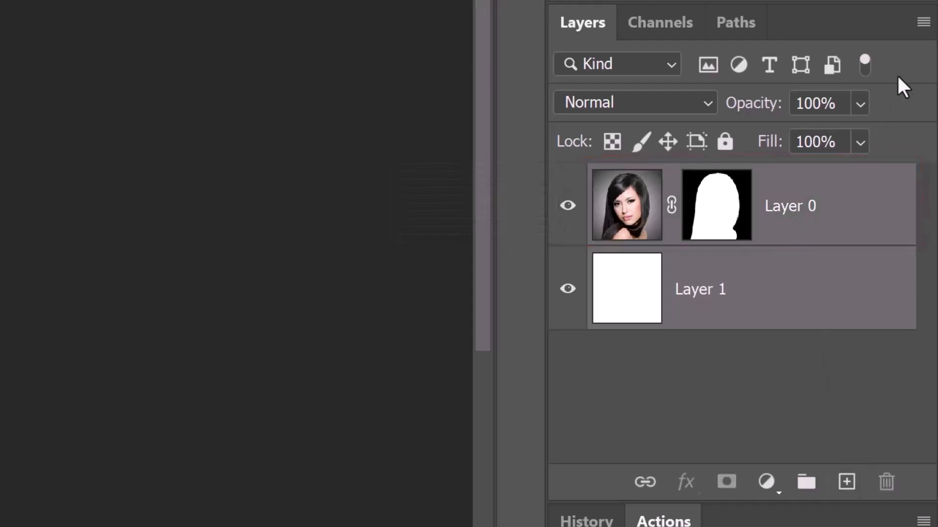
pyautogui.click(922, 27)
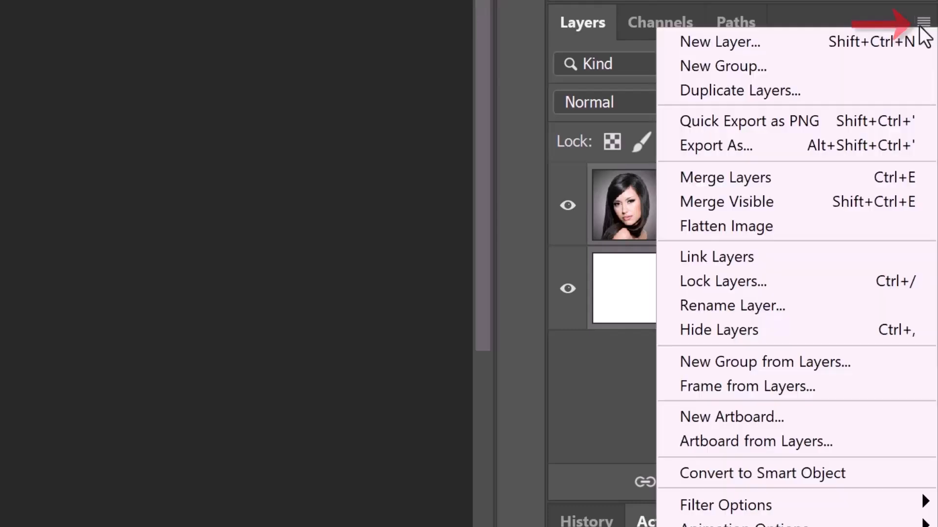
pyautogui.click(754, 471)
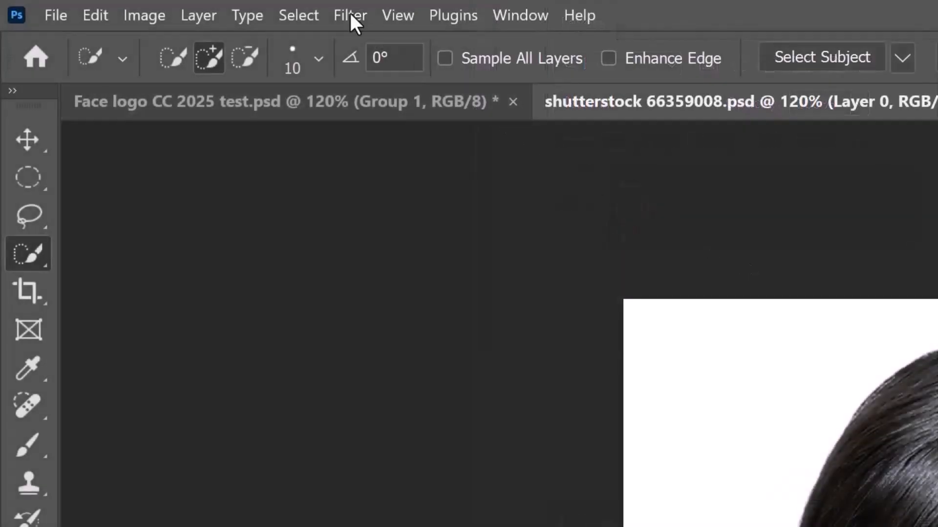
# Apply a Gaussian Blur with a radius of 6 pixels to the portrait Smart Object
pyautogui.click(350, 13)
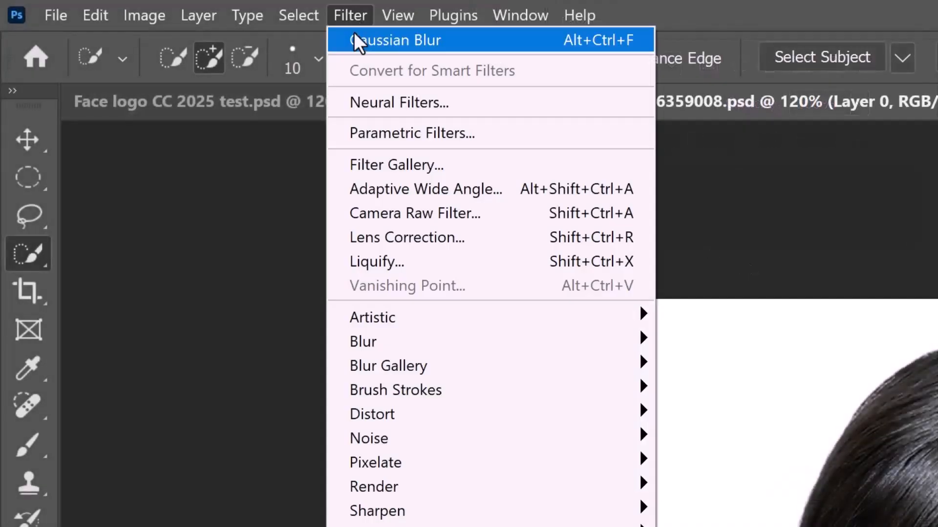
pyautogui.moveTo(369, 348)
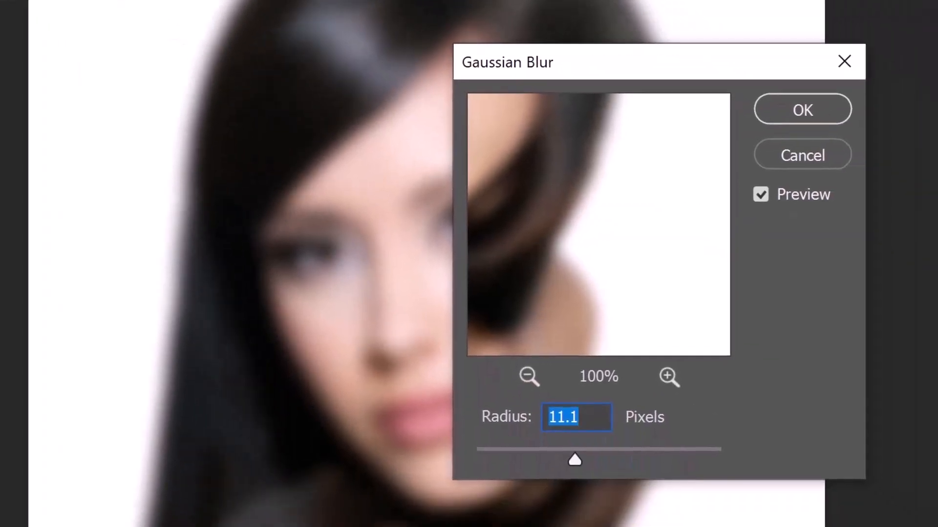
pyautogui.write('6')
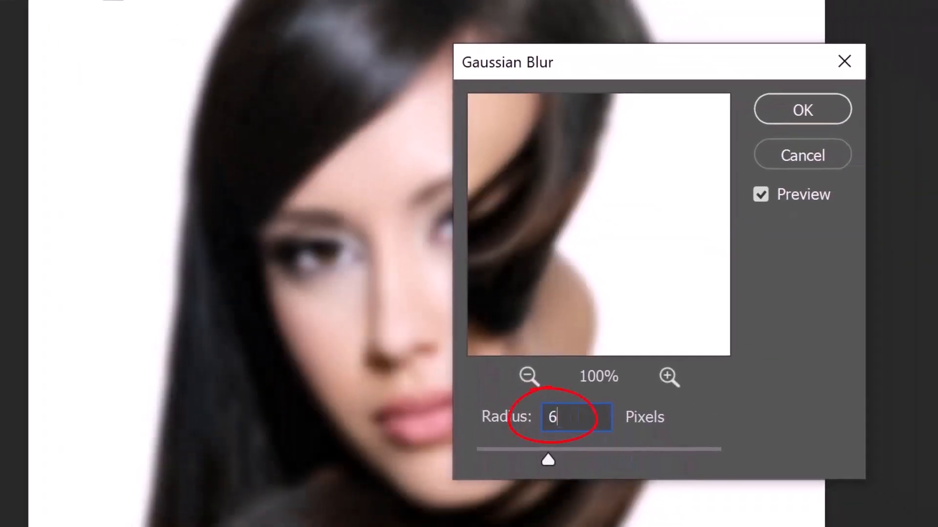
pyautogui.click(804, 111)
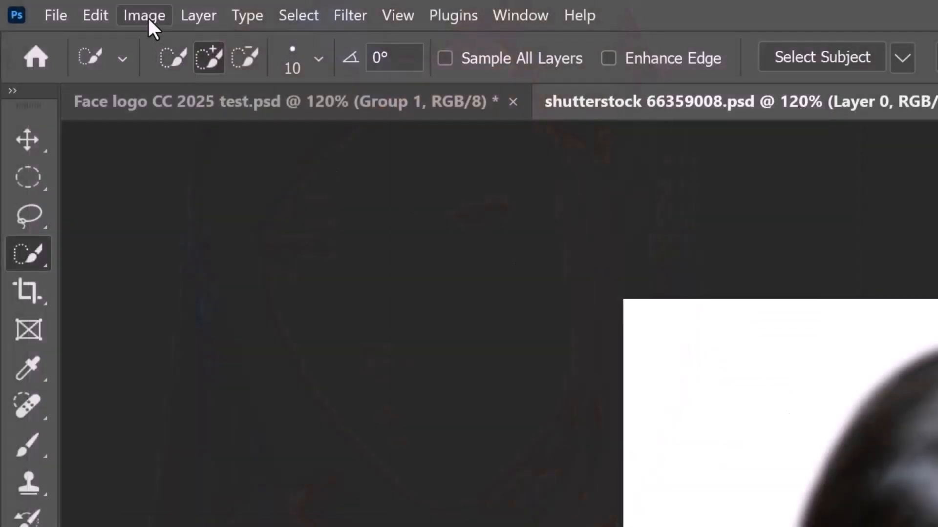
# Apply a Threshold adjustment at level 171 to turn the blurred portrait into black and white shapes
pyautogui.click(148, 17)
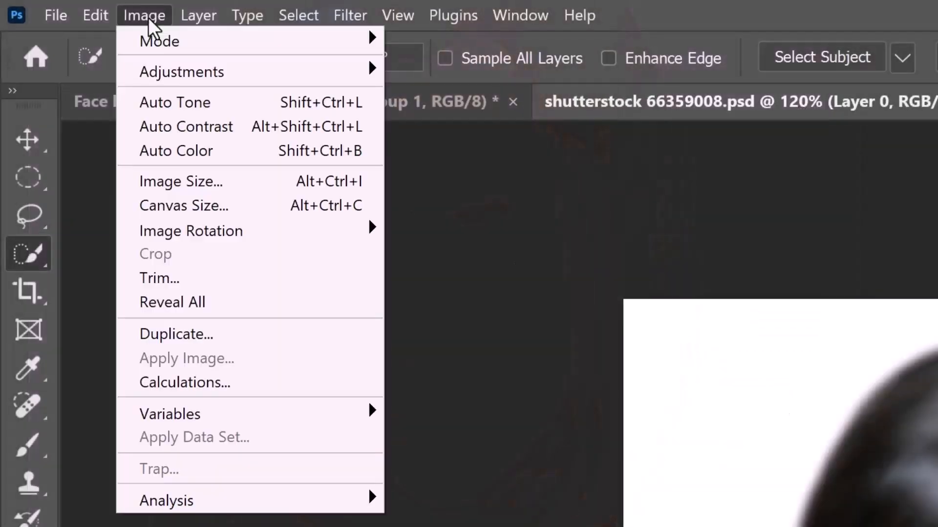
pyautogui.moveTo(183, 69)
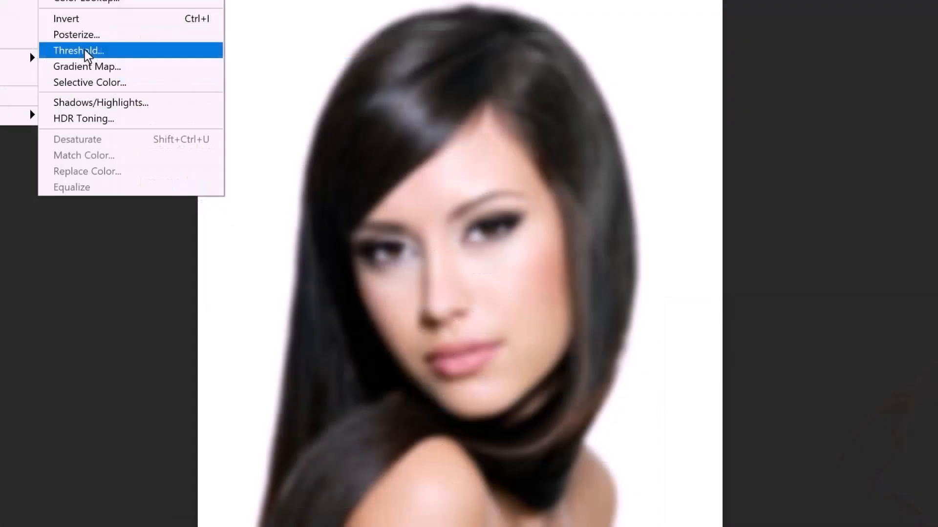
pyautogui.click(453, 401)
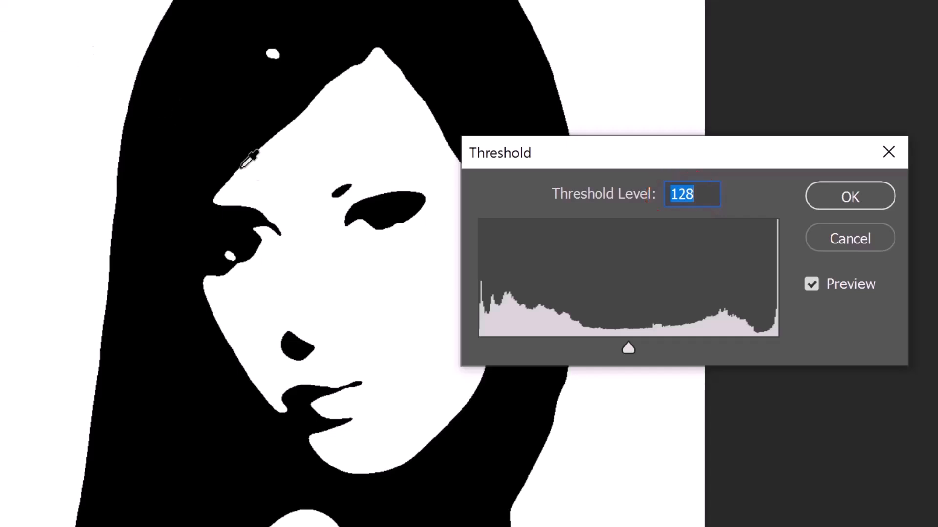
pyautogui.moveTo(628, 347); pyautogui.dragTo(598, 351)
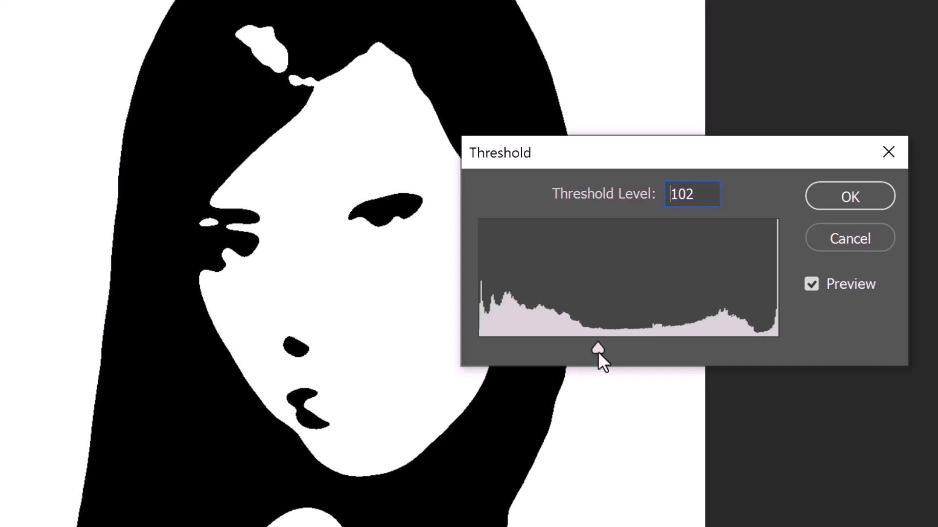
pyautogui.moveTo(597, 351); pyautogui.dragTo(708, 343)
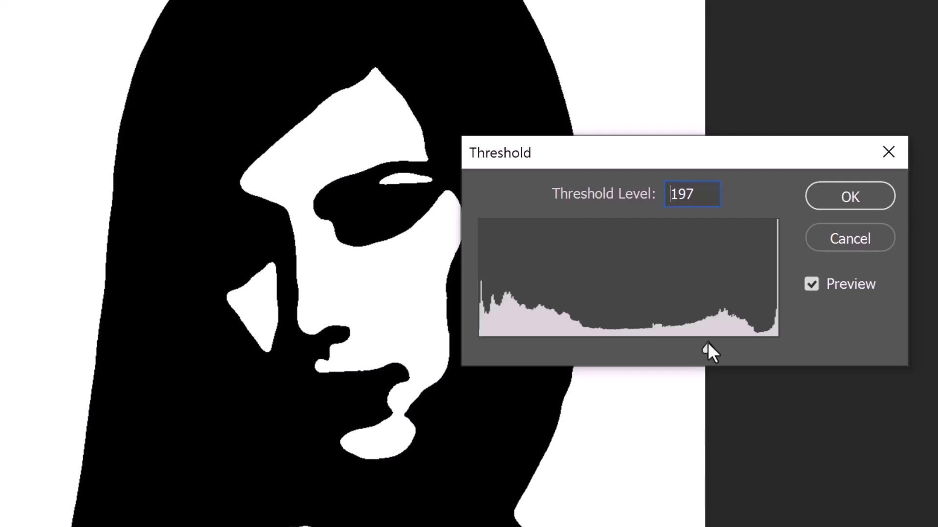
pyautogui.moveTo(707, 342); pyautogui.dragTo(679, 341)
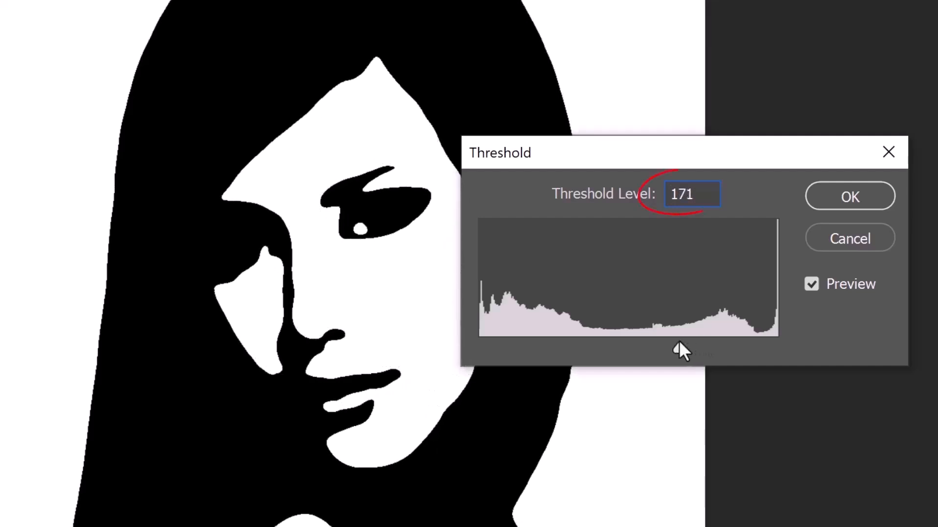
pyautogui.click(847, 197)
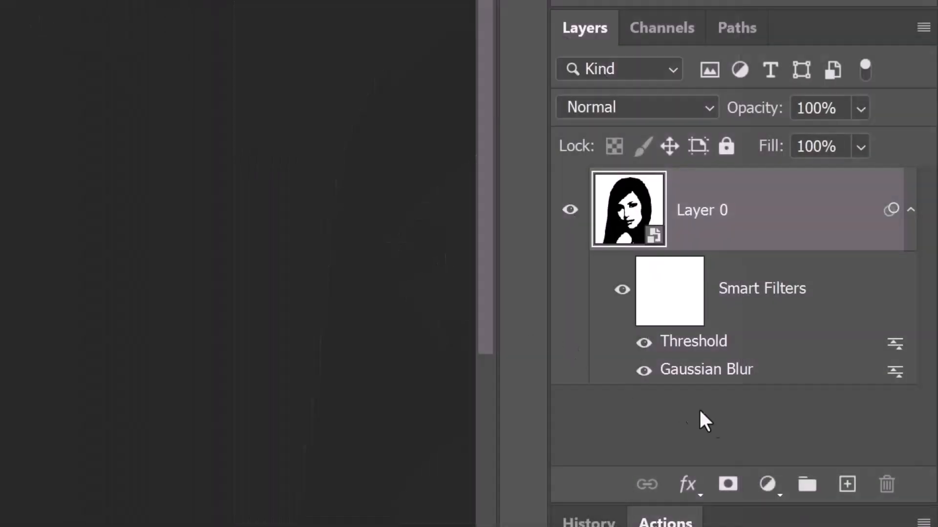
# Add an empty layer above the portrait, load the RGB composite channel as a selection, and invert it to select the black areas
pyautogui.click(847, 486)
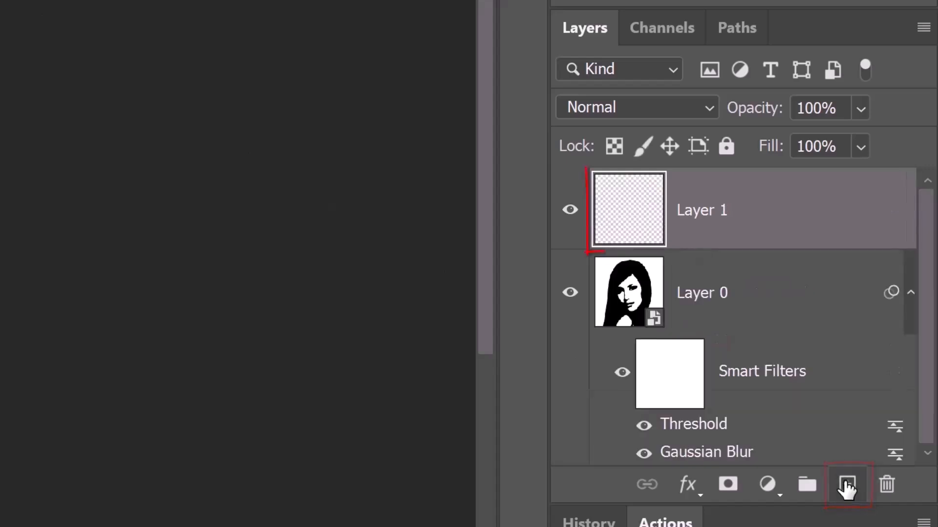
pyautogui.click(653, 33)
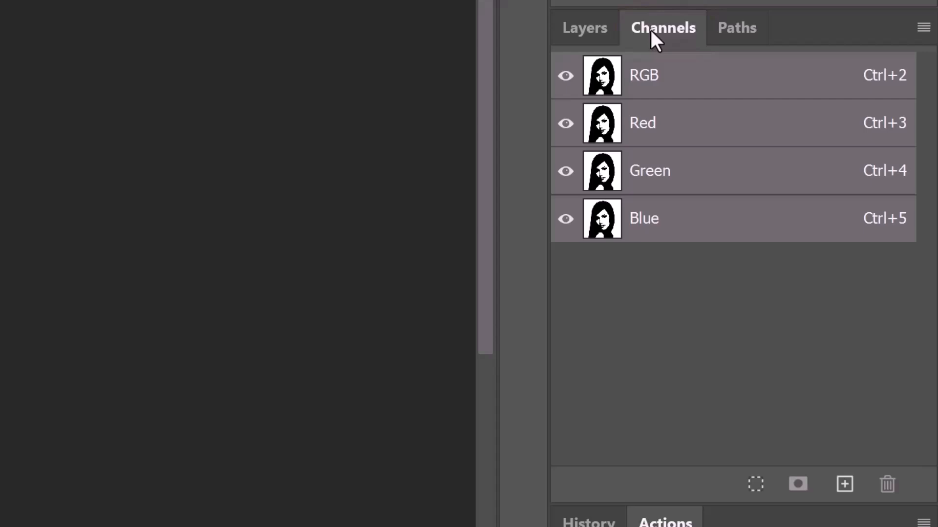
pyautogui.keyDown('ctrl'); pyautogui.click(603, 78); pyautogui.keyUp('ctrl')
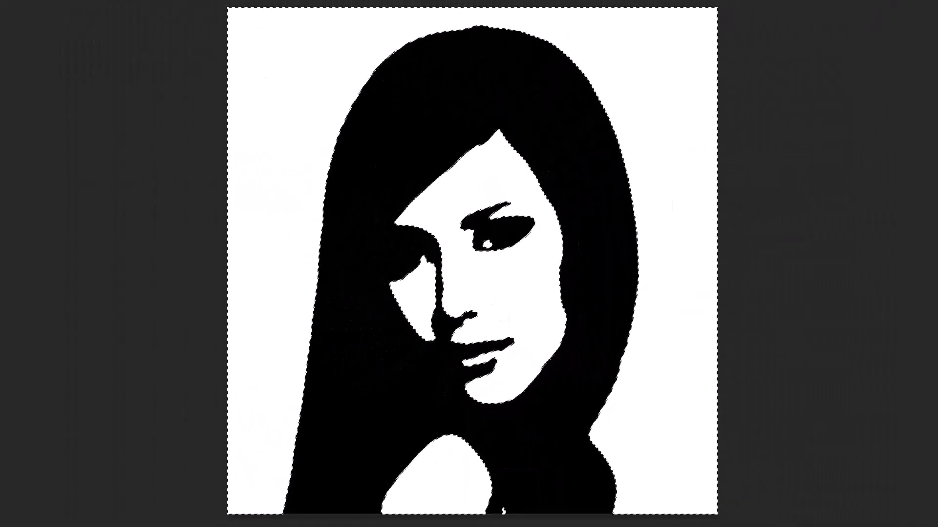
pyautogui.hotkey('ctrl', 'shift', 'i')
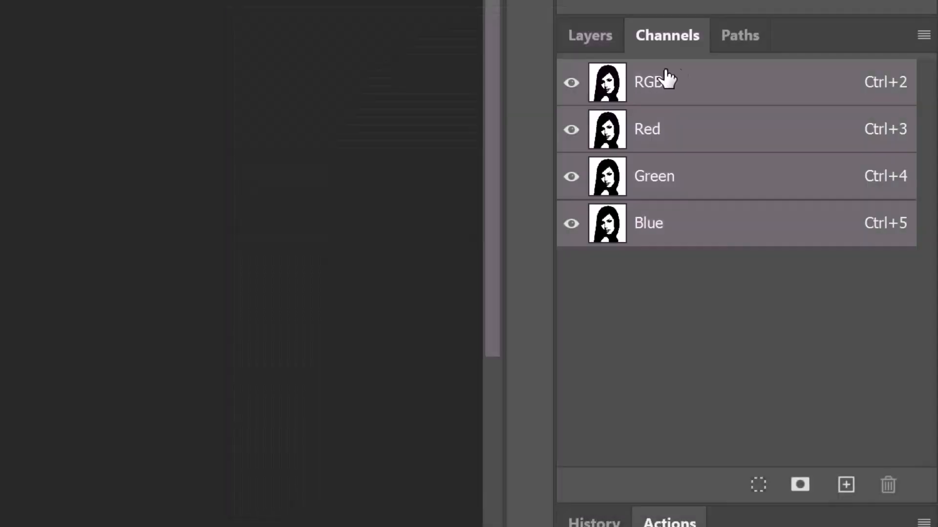
# Convert the selection of the black areas into a work path with a tolerance of 2 pixels
pyautogui.click(740, 35)
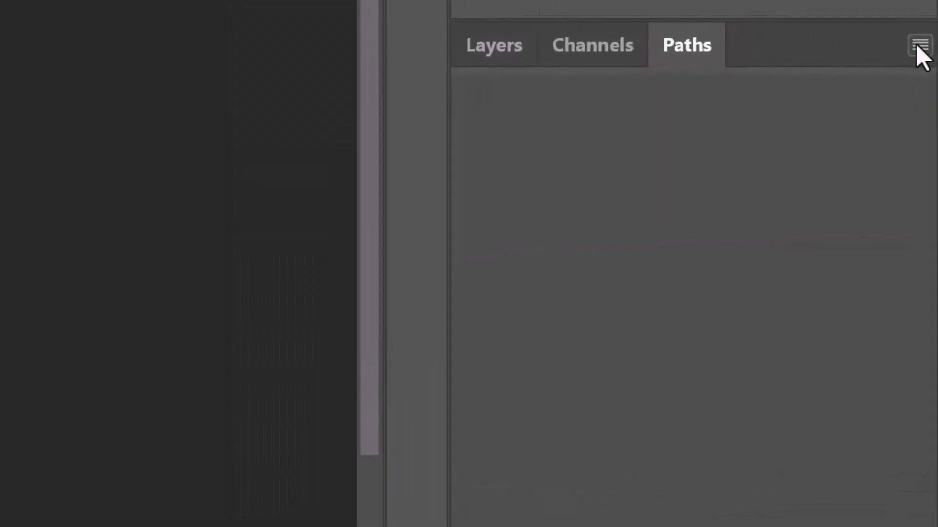
pyautogui.click(921, 45)
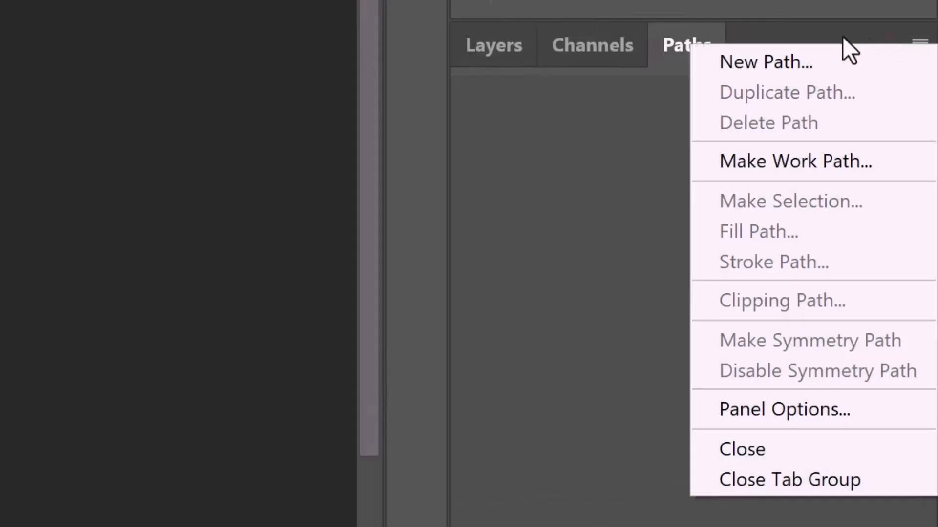
pyautogui.click(781, 161)
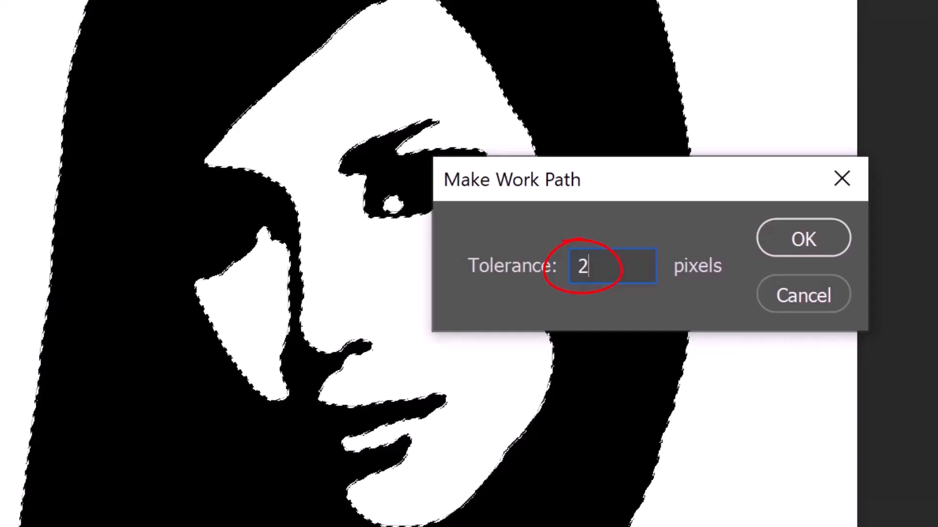
pyautogui.click(797, 241)
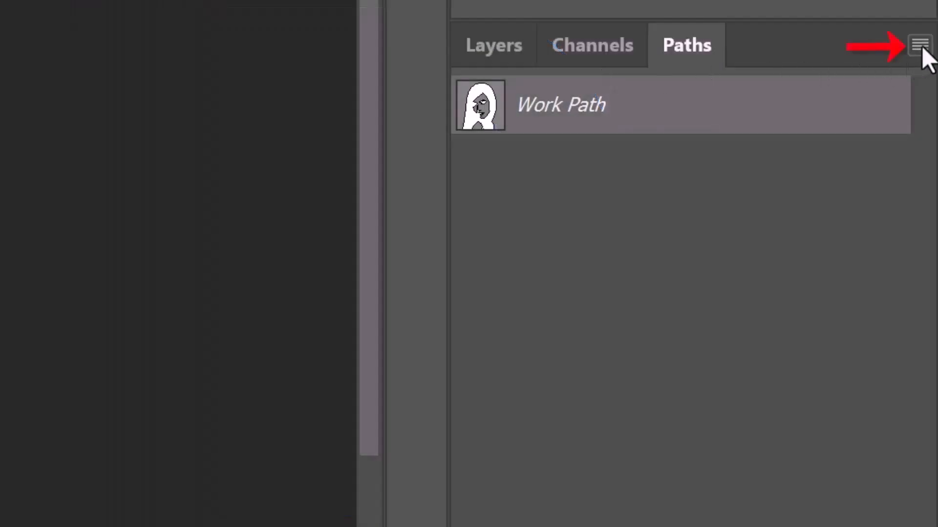
# Fill the work path with black at 100% opacity on the empty layer and deselect the path
pyautogui.click(922, 48)
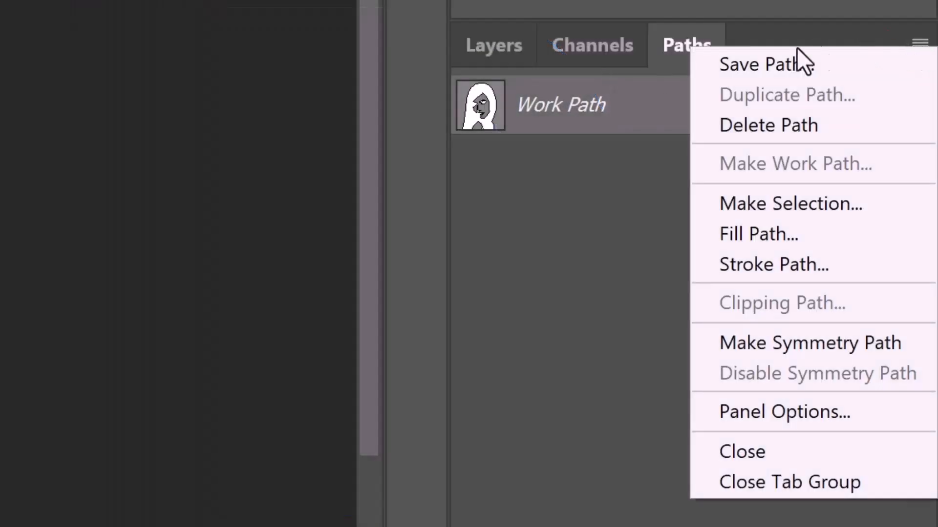
pyautogui.click(748, 229)
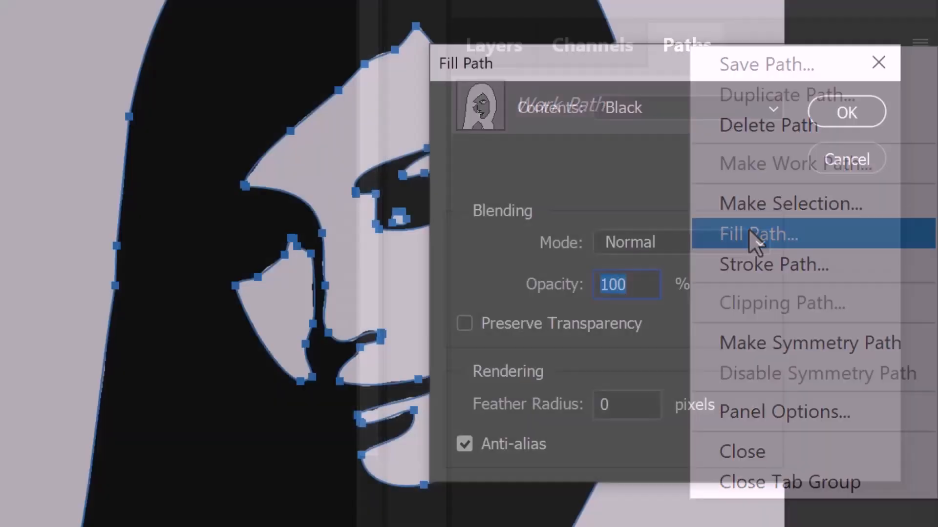
pyautogui.click(772, 109)
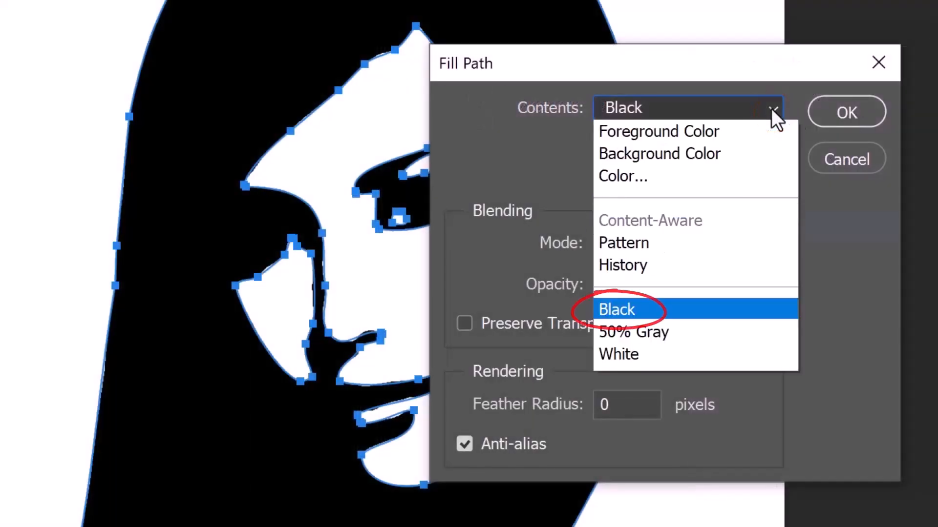
pyautogui.click(772, 108)
pyautogui.click(845, 115)
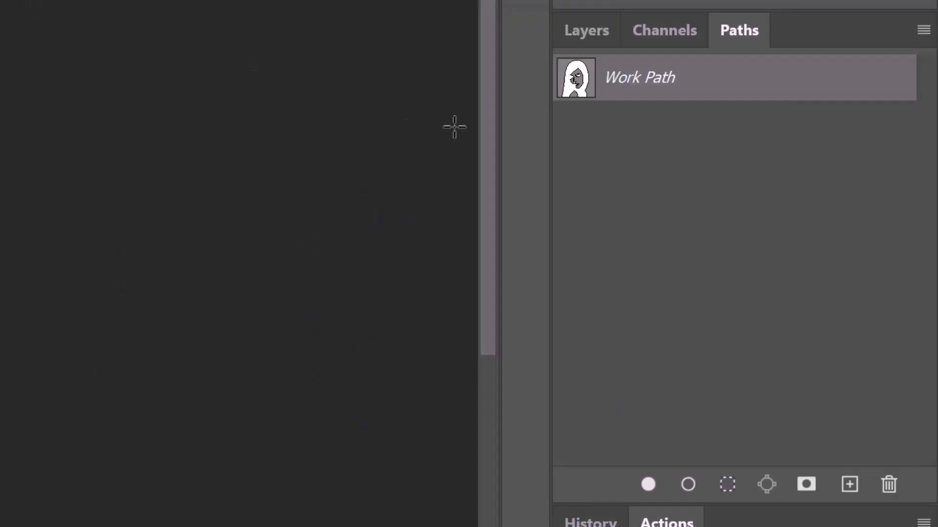
pyautogui.click(651, 178)
# Create a layer directly below the black face shape and fill it with the white background color
pyautogui.click(585, 39)
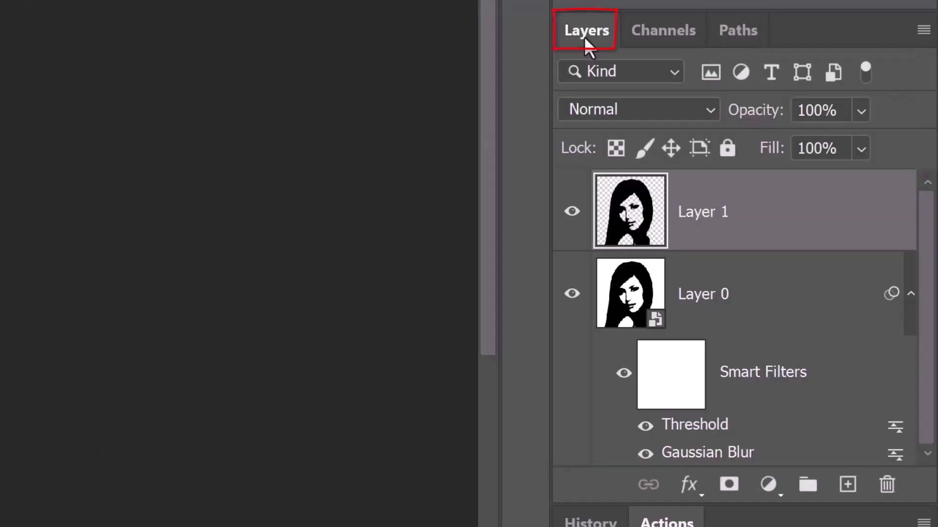
pyautogui.keyDown('ctrl'); pyautogui.click(847, 487); pyautogui.keyUp('ctrl')
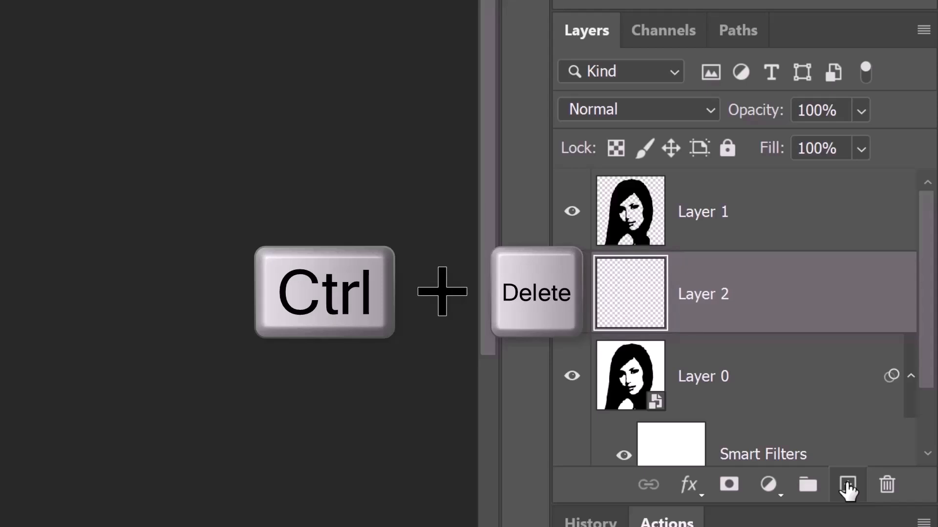
pyautogui.hotkey('ctrl', 'Delete')
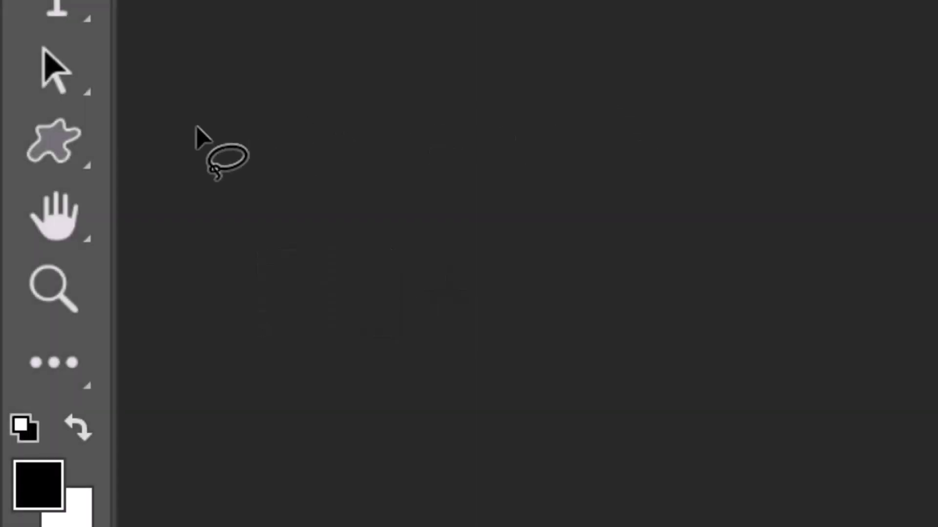
# Set up the Ellipse tool in Shape mode with a white fill and a 25 px black stroke
pyautogui.click(78, 146)
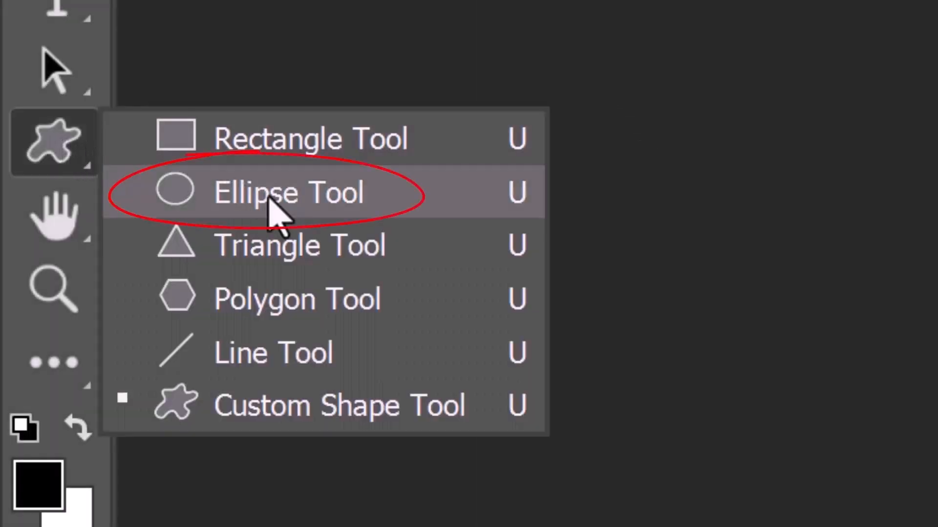
pyautogui.click(272, 201)
pyautogui.click(347, 87)
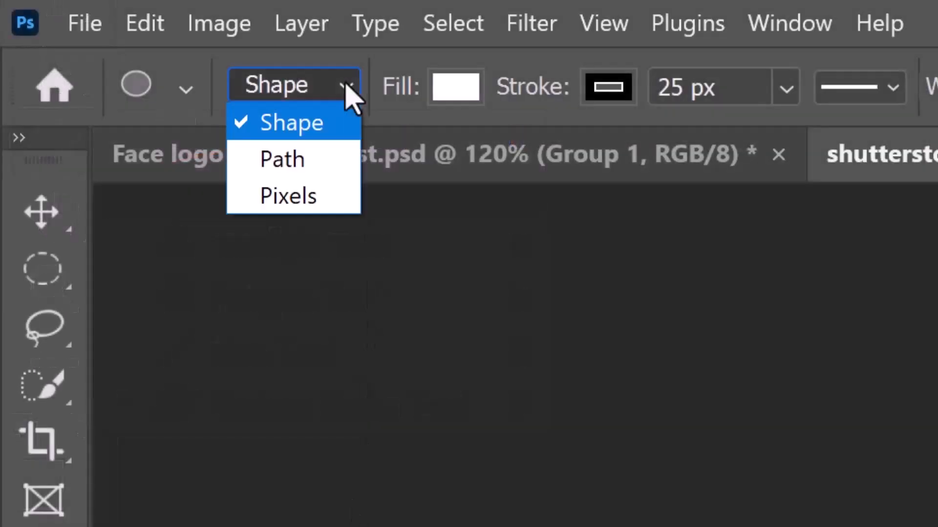
pyautogui.click(345, 85)
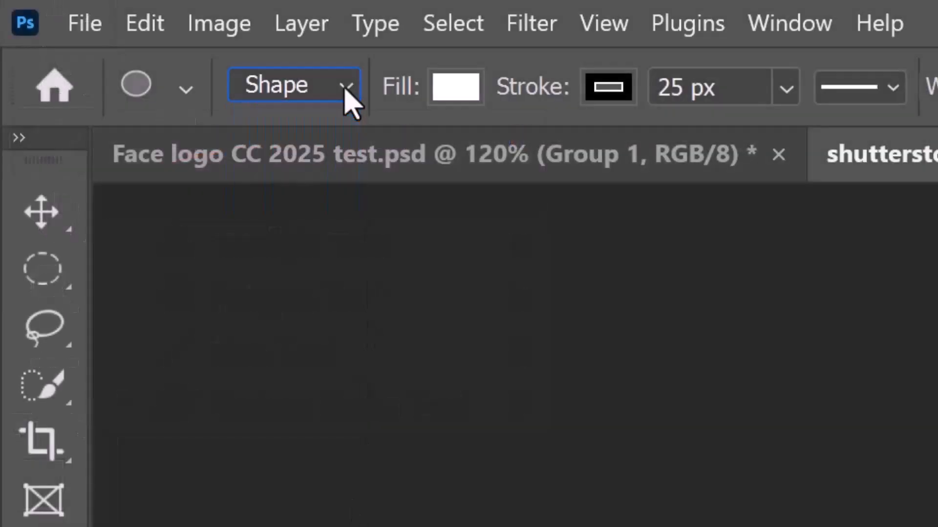
pyautogui.click(454, 88)
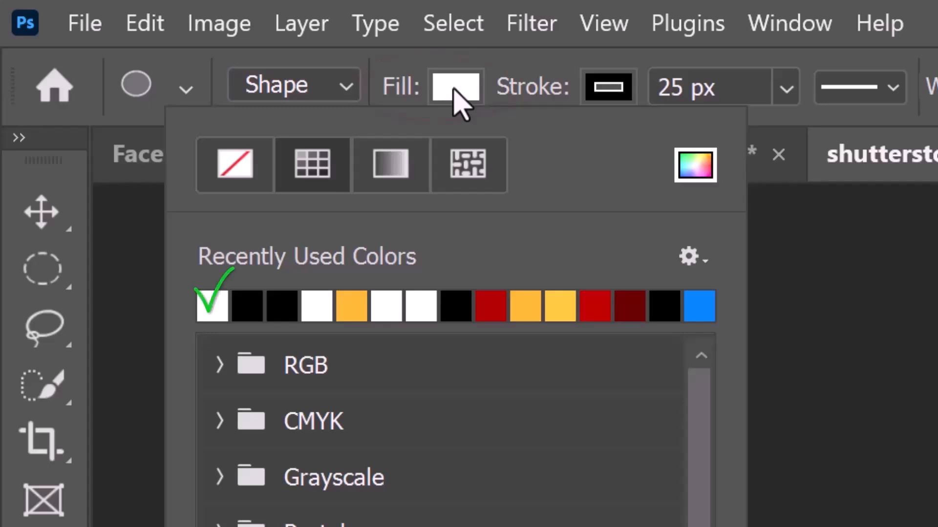
pyautogui.click(456, 94)
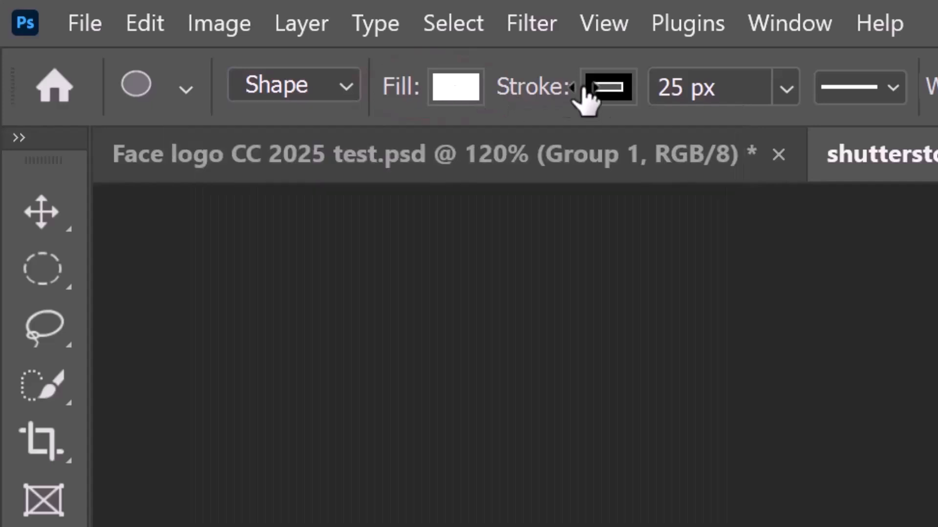
pyautogui.click(608, 88)
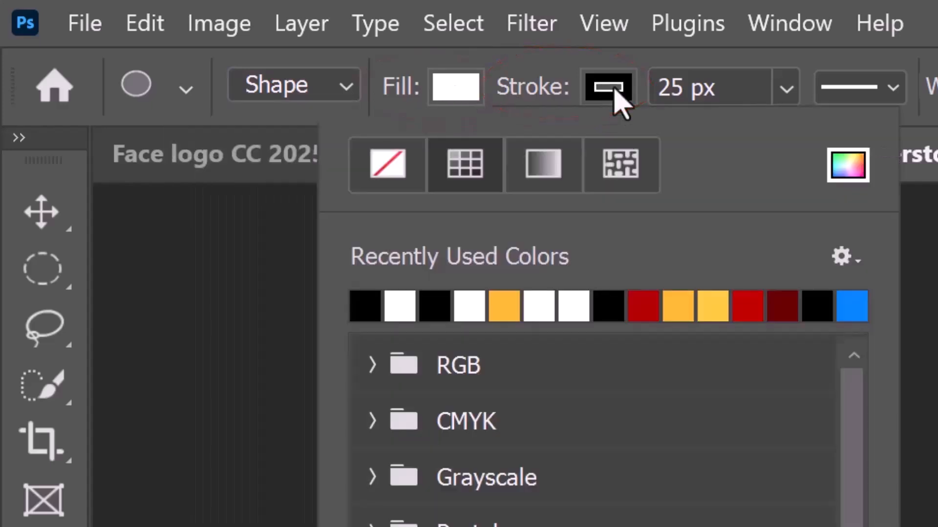
pyautogui.click(614, 90)
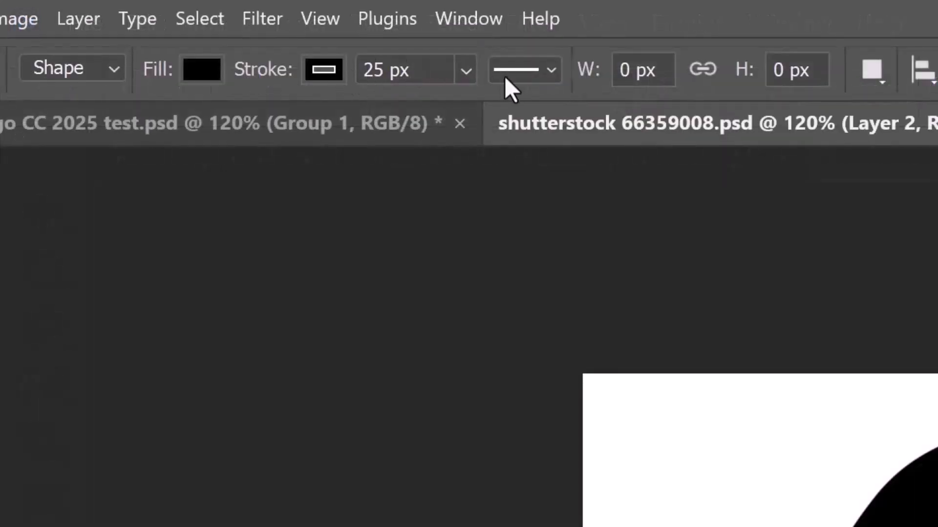
# Use a solid line for the ellipse stroke and align it to the outside of the shape
pyautogui.click(893, 87)
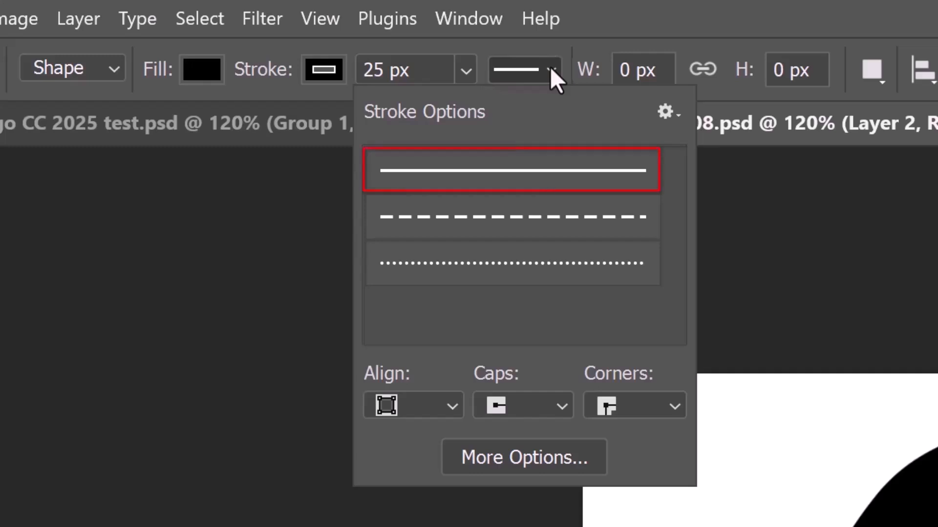
pyautogui.click(448, 407)
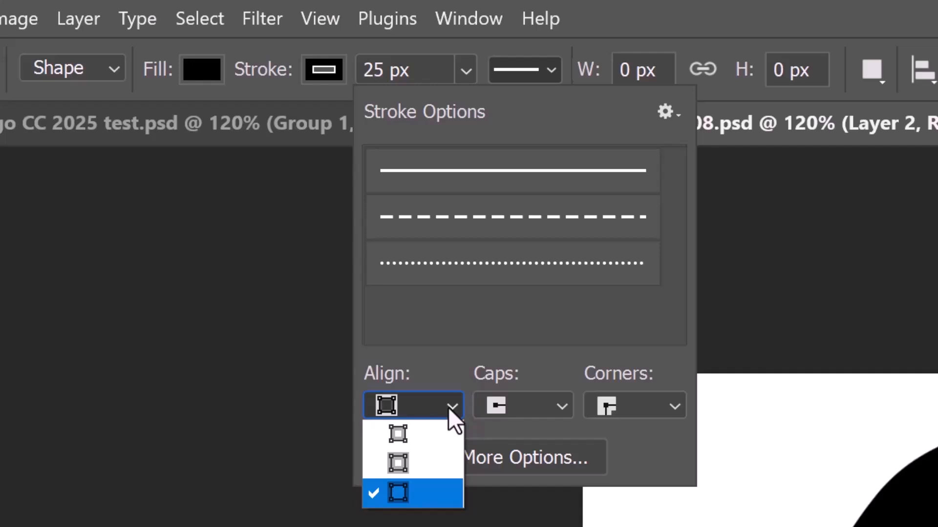
pyautogui.click(448, 407)
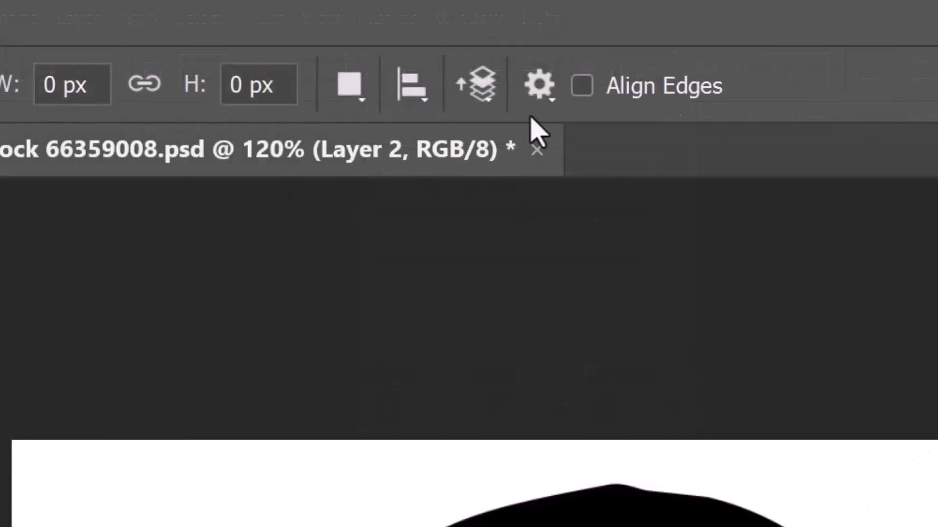
# Draw a circle about 6.35 in across from its center behind the face shape, reposition it to frame the head, and commit it
pyautogui.click(541, 95)
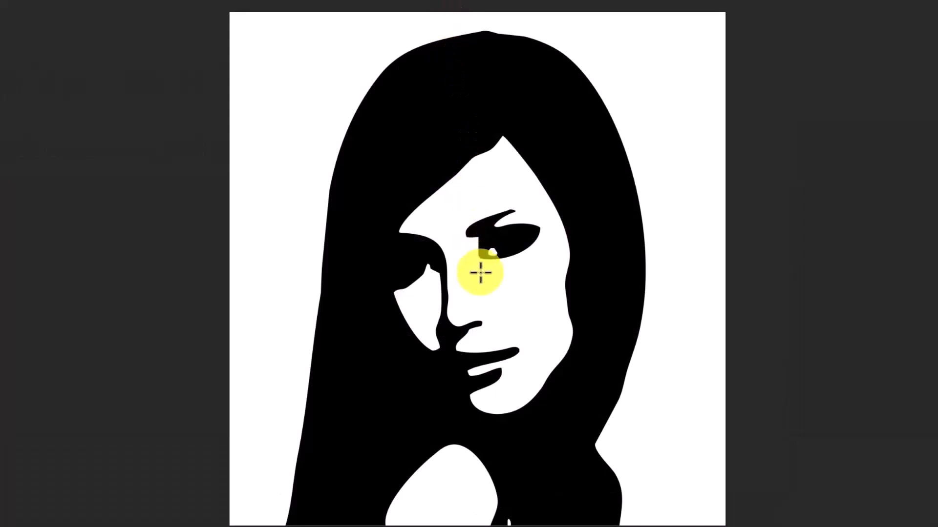
pyautogui.moveTo(482, 291); pyautogui.dragTo(728, 64)
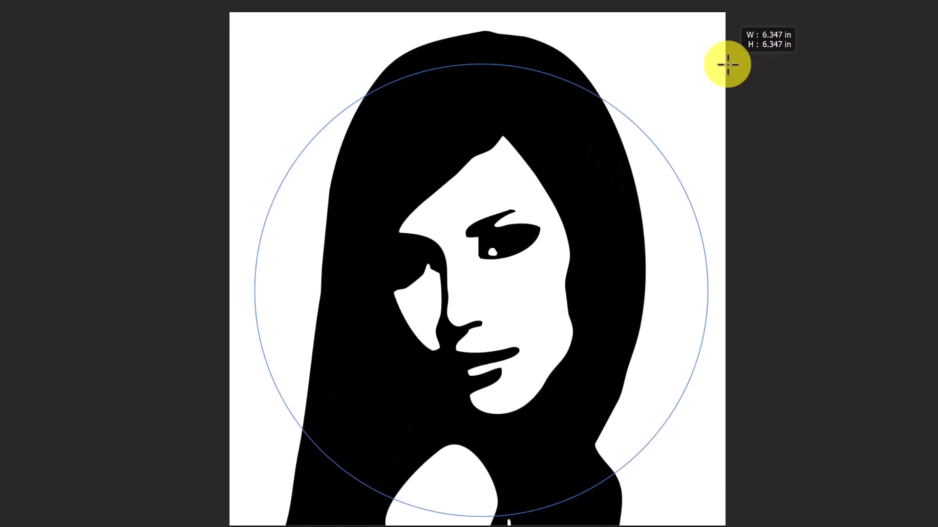
pyautogui.press('space')
pyautogui.moveTo(728, 64)
pyautogui.mouseDown()
pyautogui.moveTo(703, 28)
pyautogui.moveTo(722, 81)
pyautogui.moveTo(723, 17)
pyautogui.moveTo(722, 51)
pyautogui.moveTo(722, 42)
pyautogui.mouseUp()
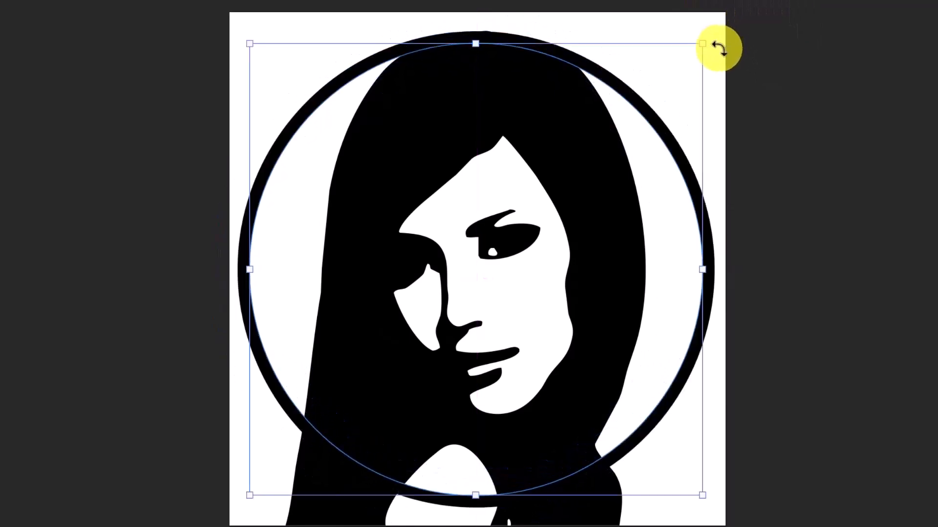
pyautogui.press('Return')
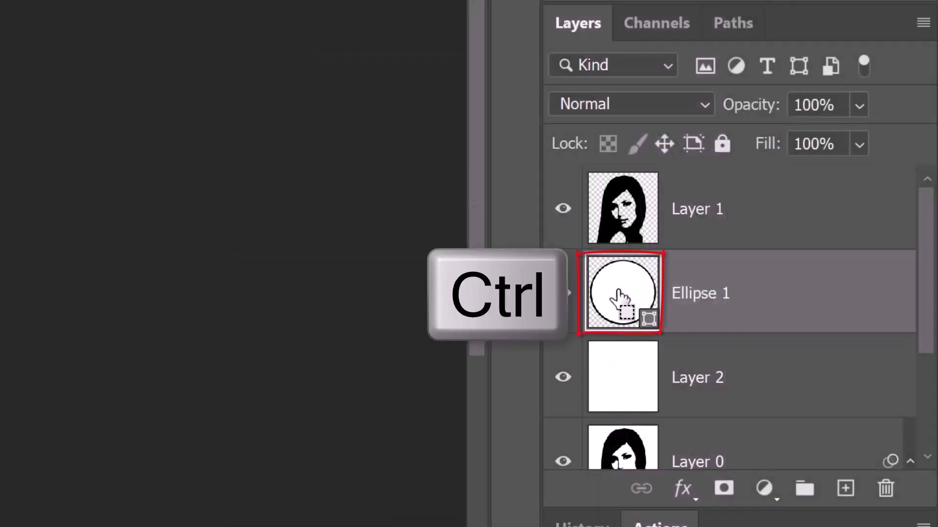
# Load the circle shape as a selection and use it to mask the black face on Layer 1
pyautogui.keyDown('ctrl'); pyautogui.click(618, 295); pyautogui.keyUp('ctrl')
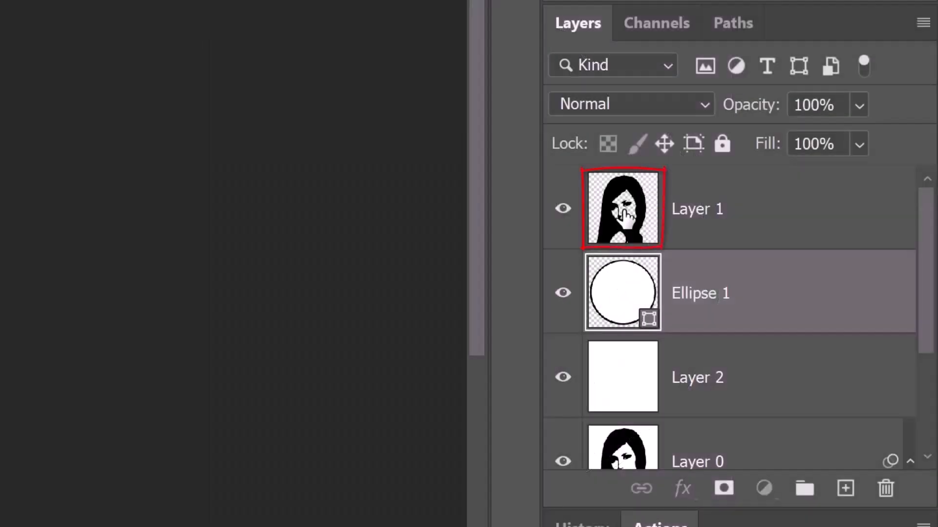
pyautogui.click(625, 214)
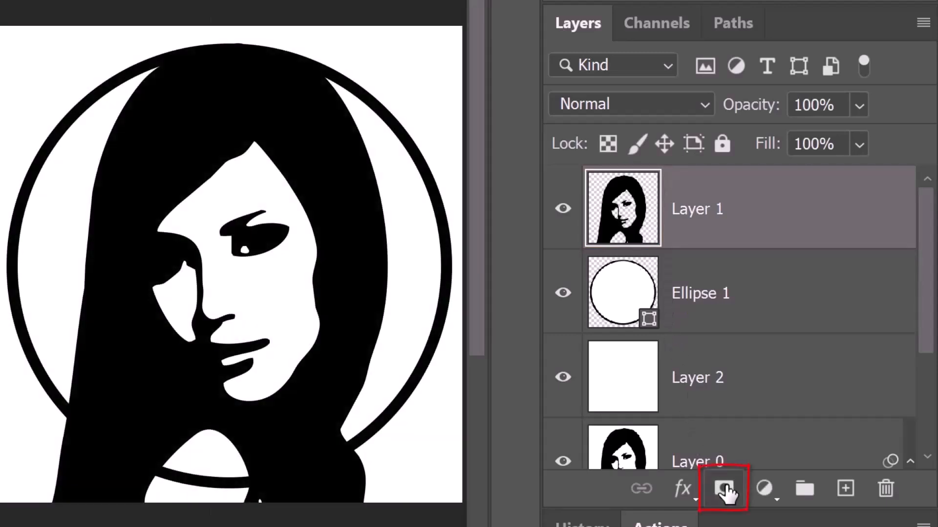
pyautogui.click(724, 490)
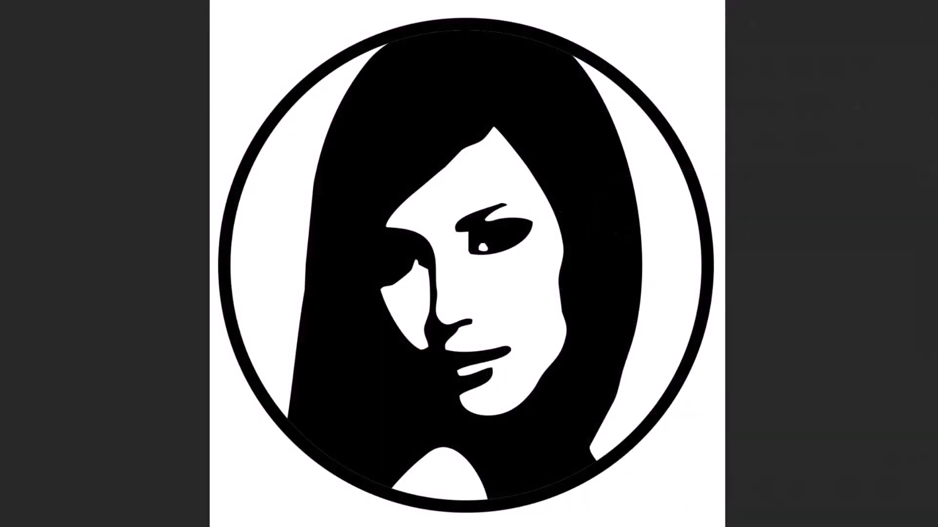
# Load the circle shape as a selection on a new layer and set the color of its Stroke to white (ffffff)
pyautogui.keyDown('ctrl'); pyautogui.click(621, 294); pyautogui.keyUp('ctrl')
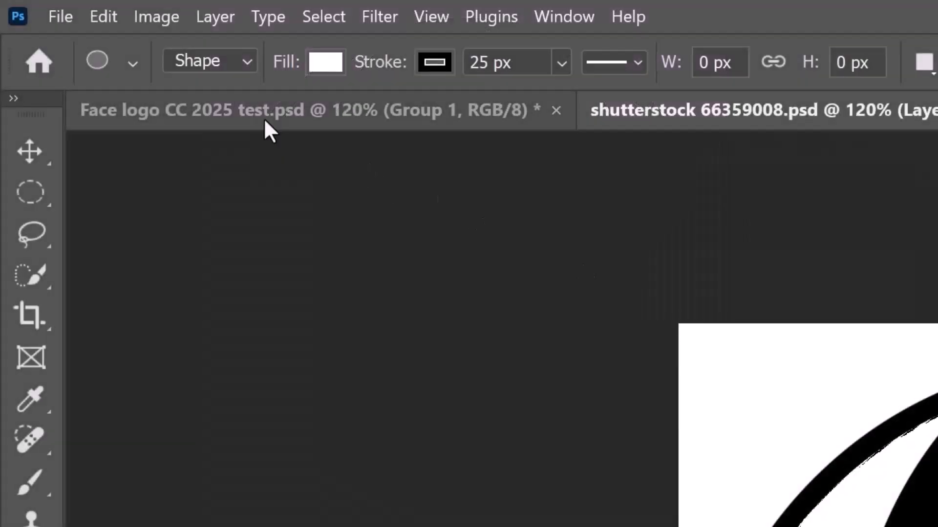
pyautogui.click(103, 19)
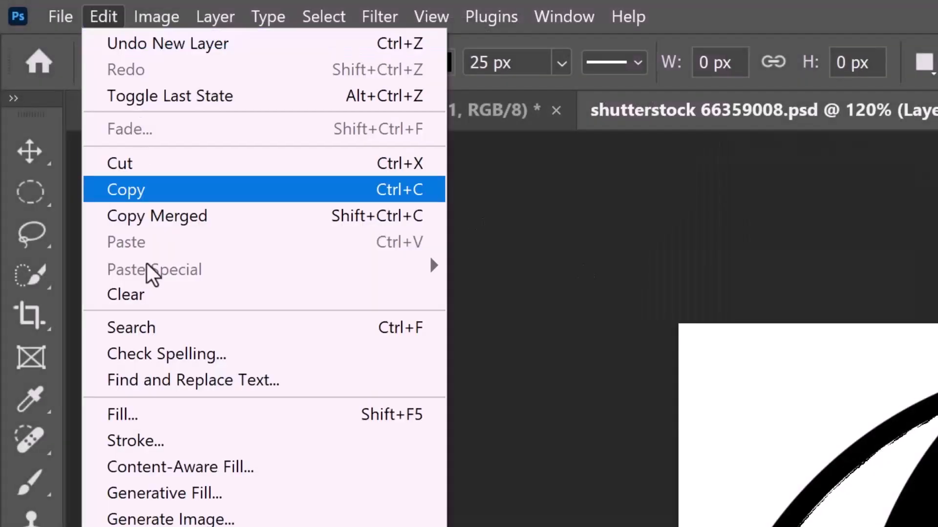
pyautogui.click(136, 441)
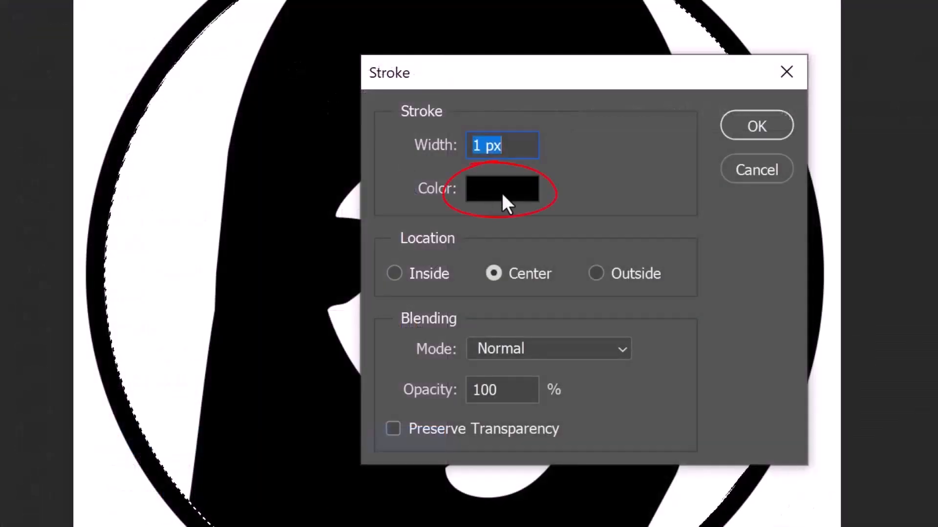
pyautogui.click(502, 192)
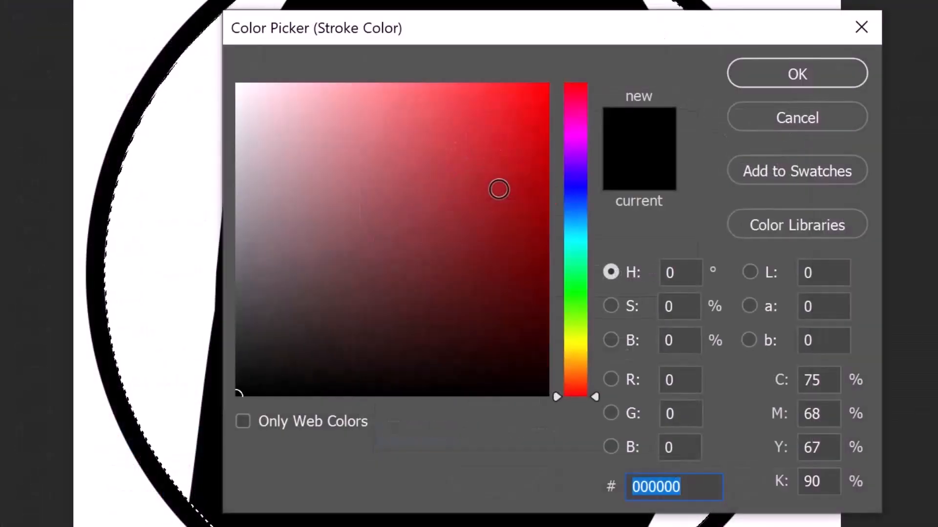
pyautogui.moveTo(464, 174); pyautogui.dragTo(193, 35)
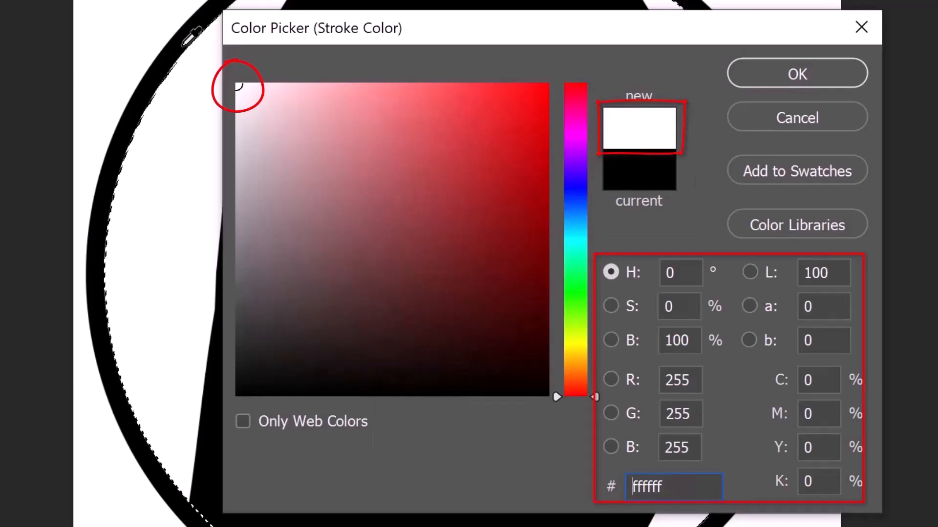
pyautogui.click(784, 81)
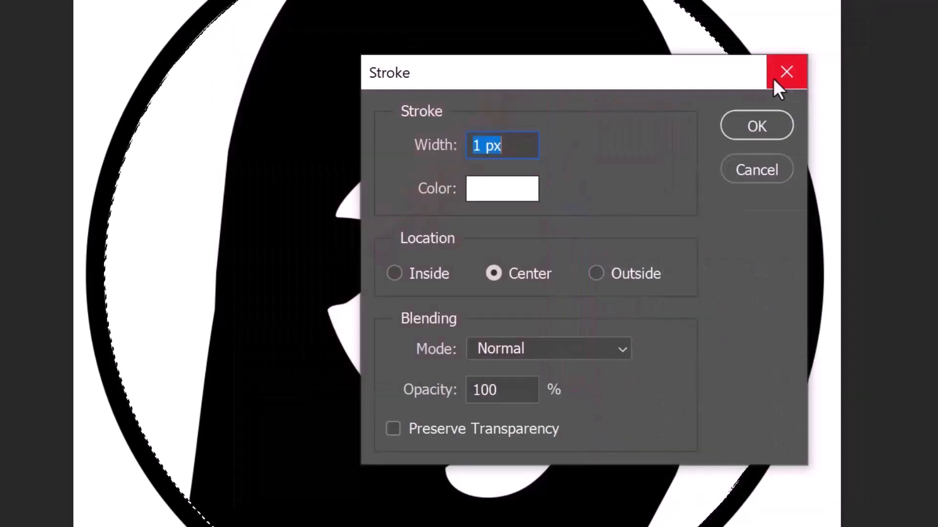
# Apply the white stroke 10 px wide inside the circle selection, and deselect
pyautogui.moveTo(482, 145); pyautogui.dragTo(409, 154)
pyautogui.write('10')
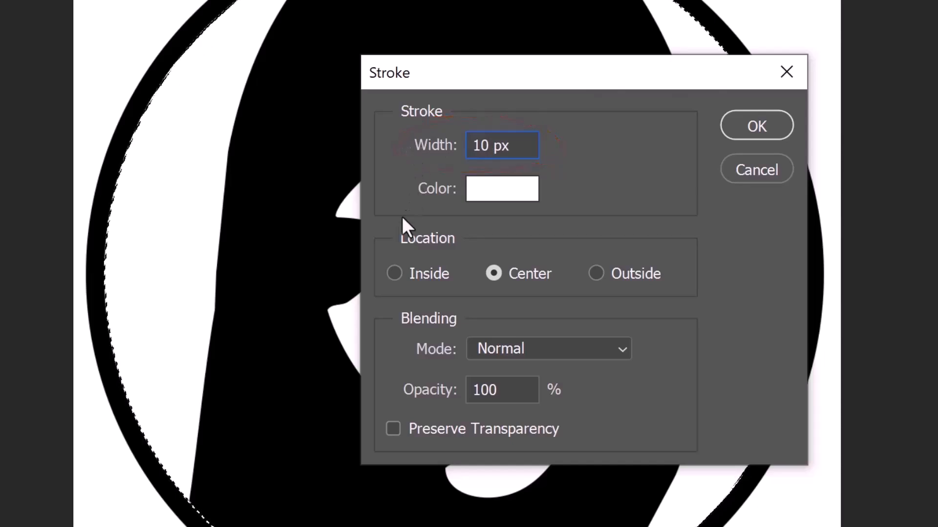
pyautogui.click(395, 272)
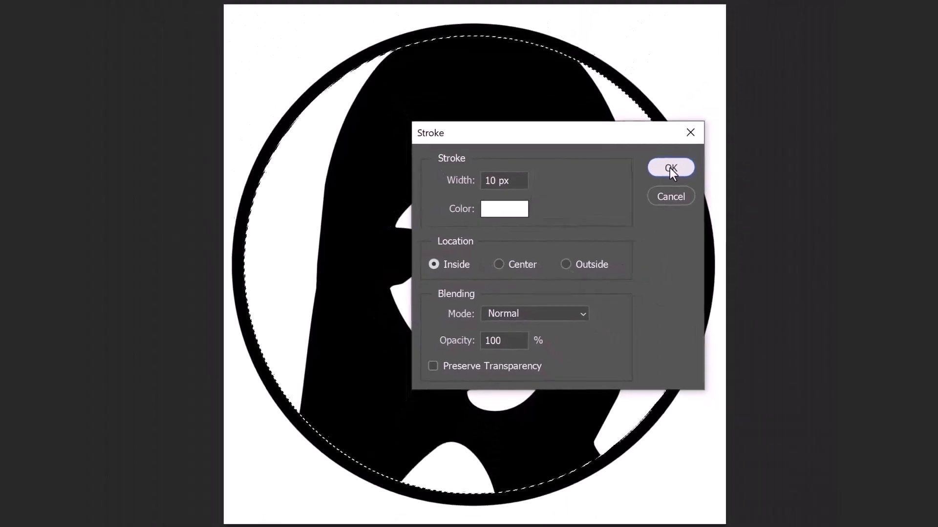
pyautogui.click(671, 167)
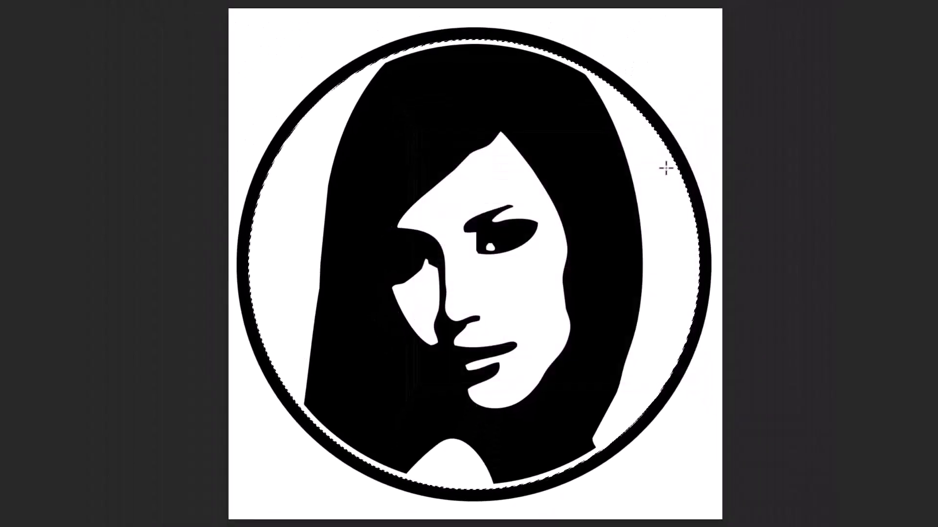
pyautogui.hotkey('ctrl', 'd')
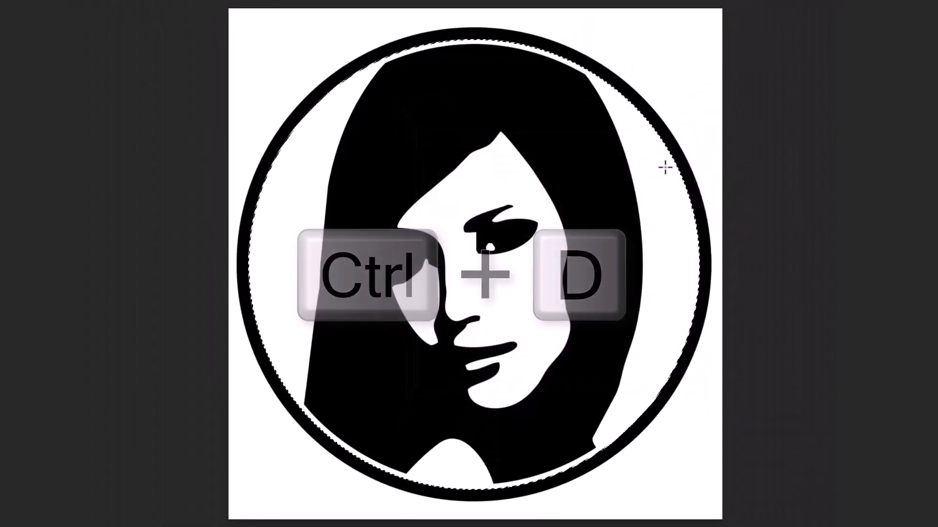